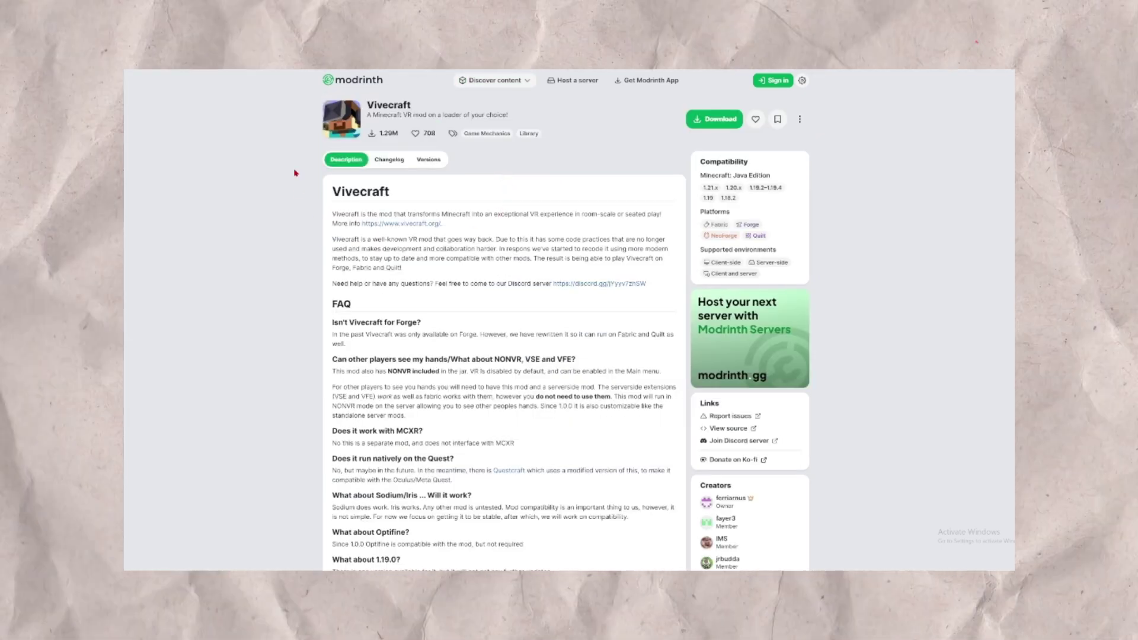
Download the Vivecraft 1.21.7-1.2.5-b5-forge build from Modrinth's Versions list.
click(427, 160)
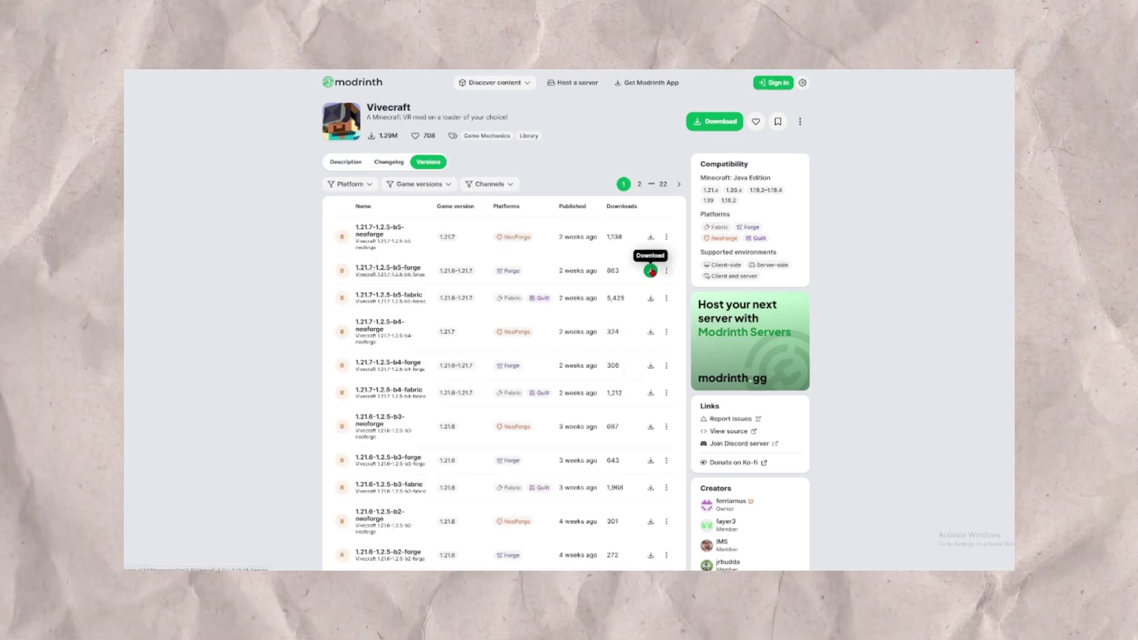
click(650, 271)
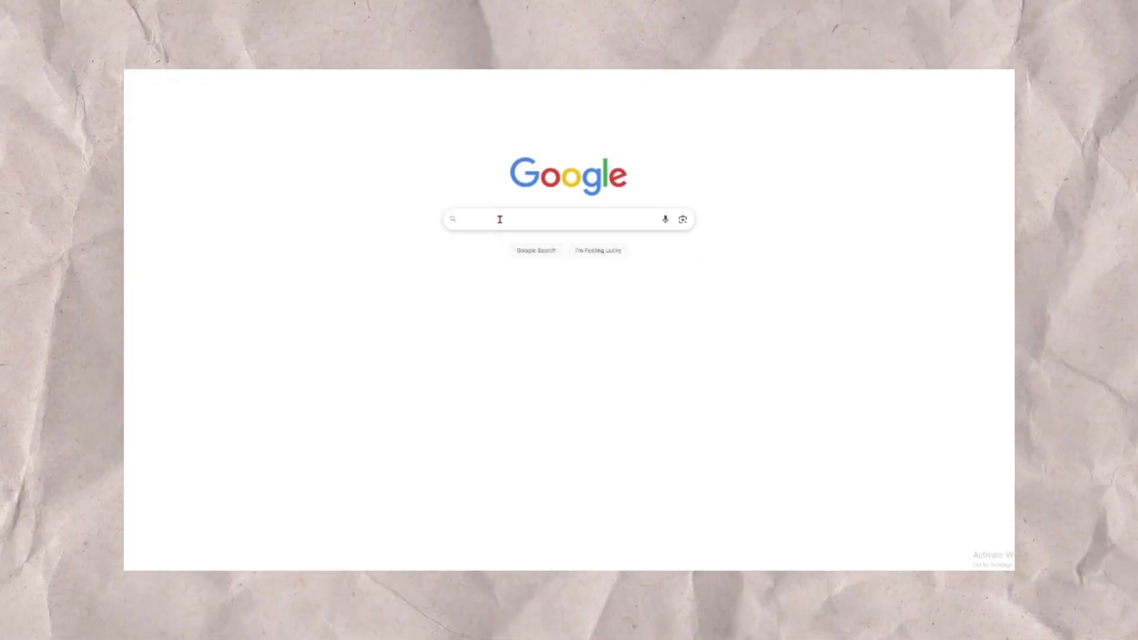
Search Google for 'forge 1.21.7'.
text(forge 1.)
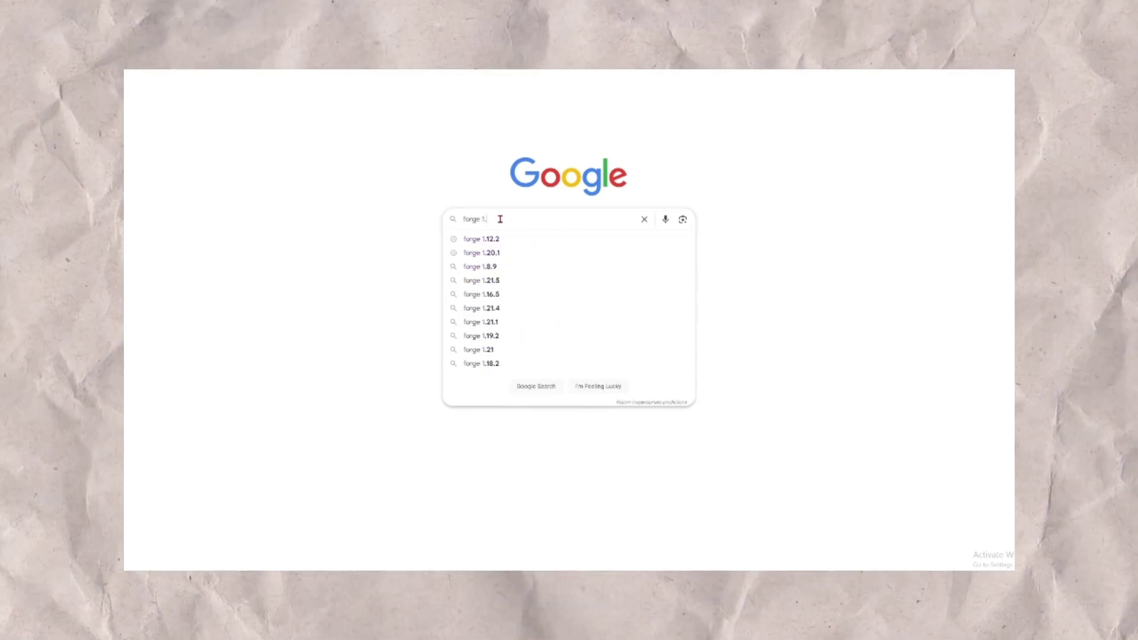
text(21.7)
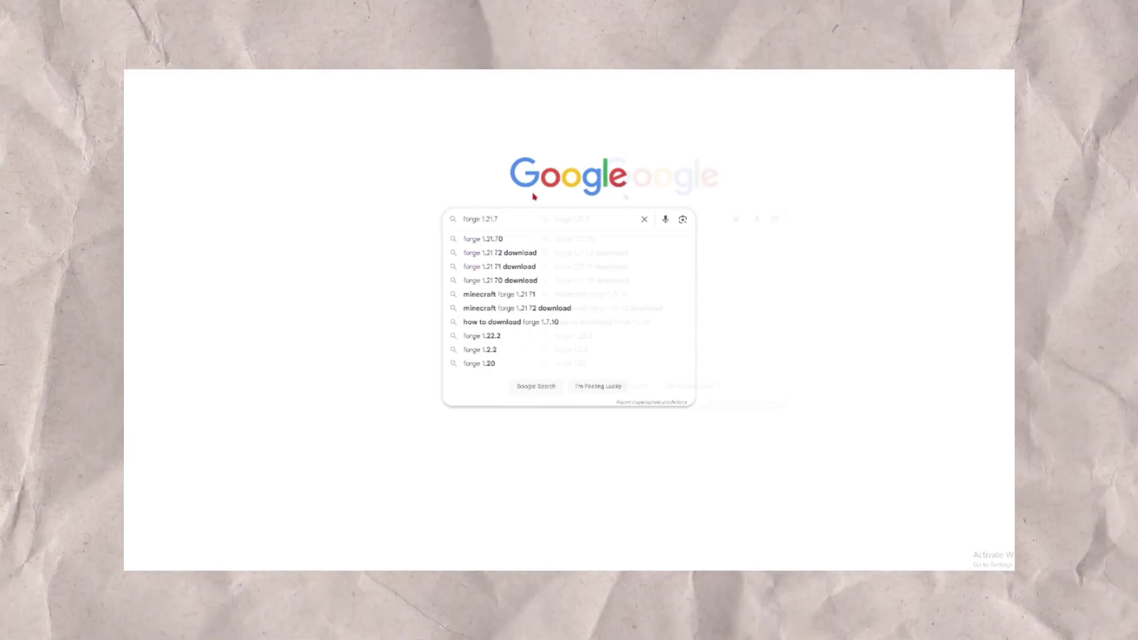
key(Return)
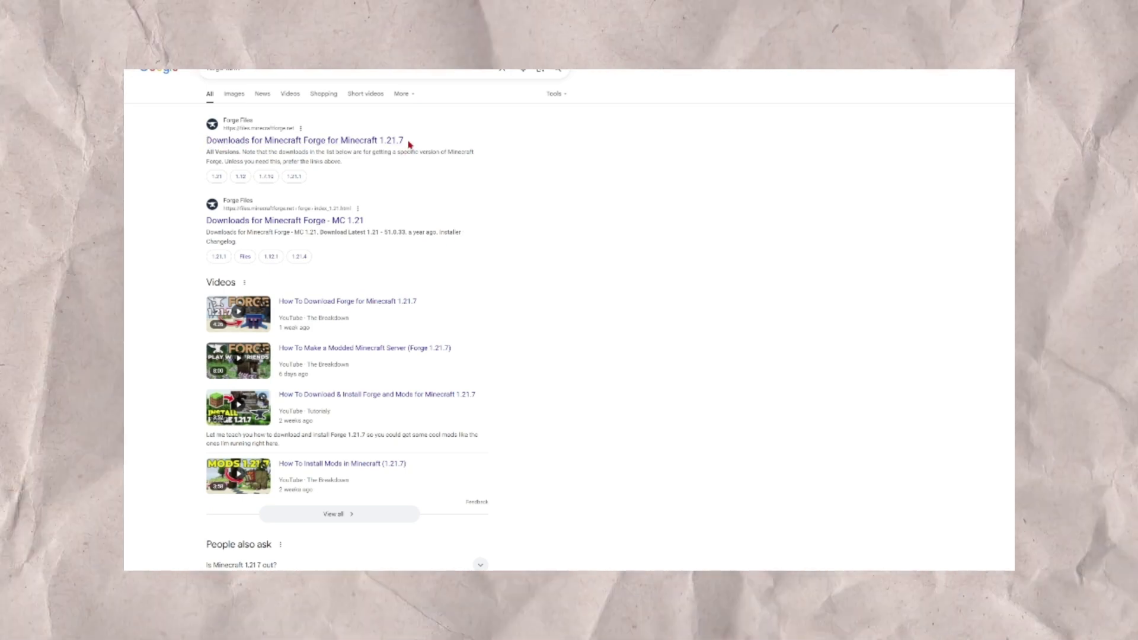
Download the latest Forge installer from the Forge 1.21.7 downloads page.
click(224, 145)
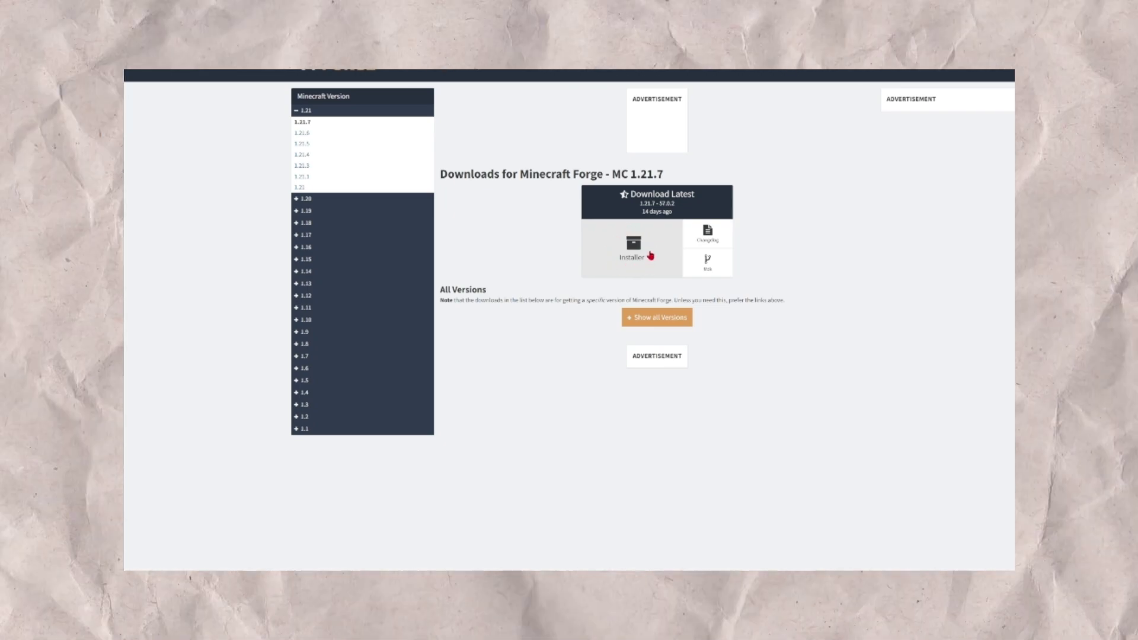
click(631, 250)
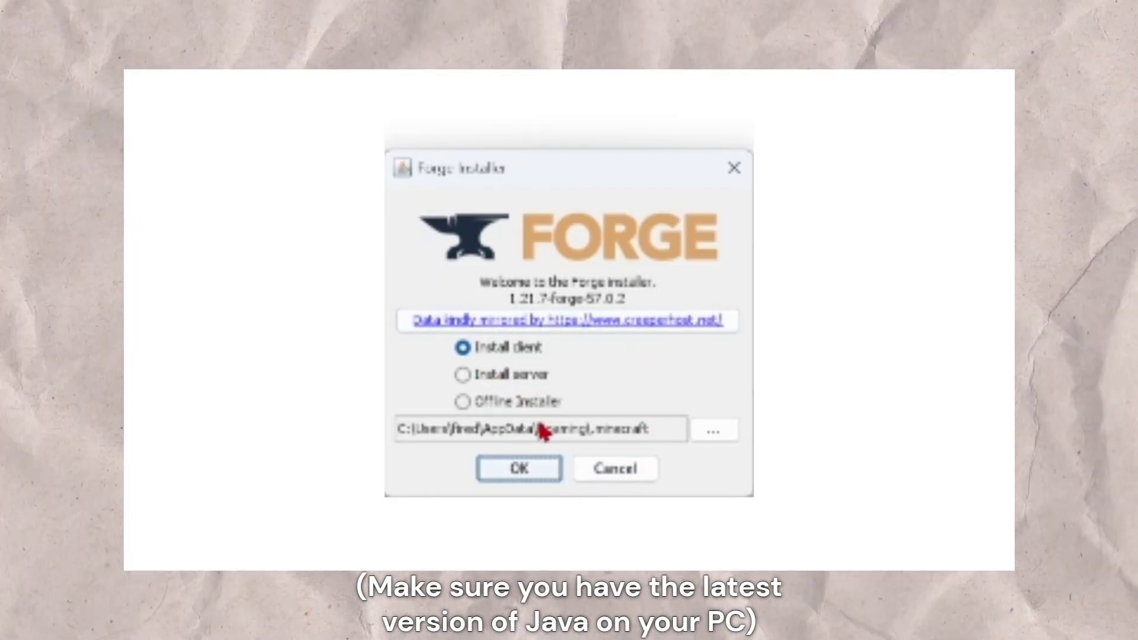
Install the Forge 1.21.7-forge-57.0.2 client into the .minecraft folder.
click(525, 474)
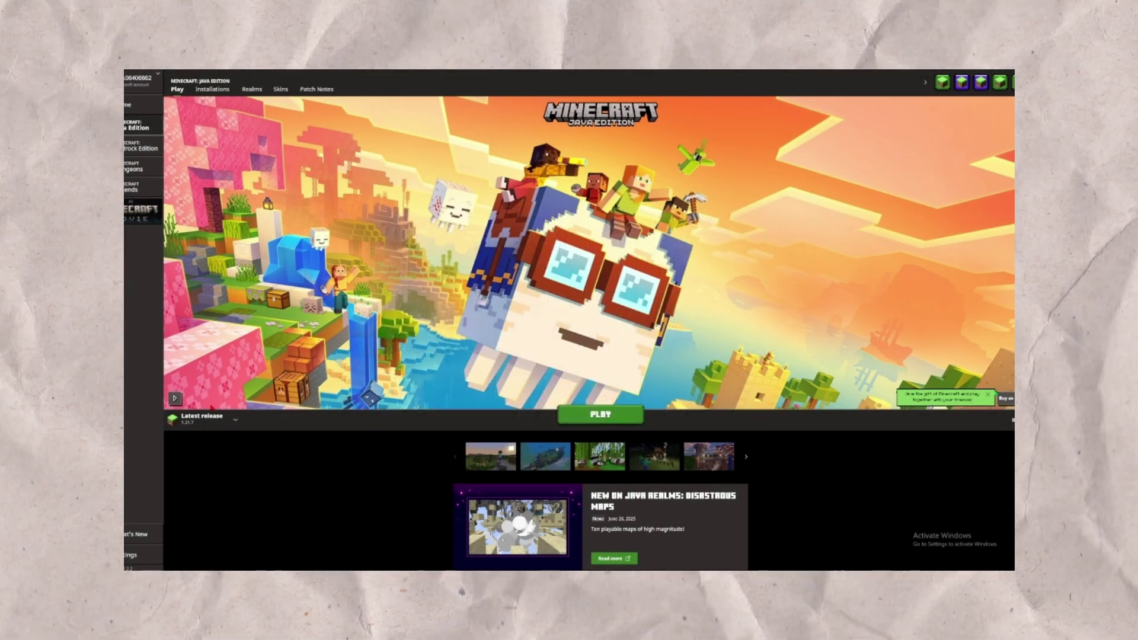
Select the forge 1.21.7-forge-57.0.2 installation next to PLAY.
click(208, 420)
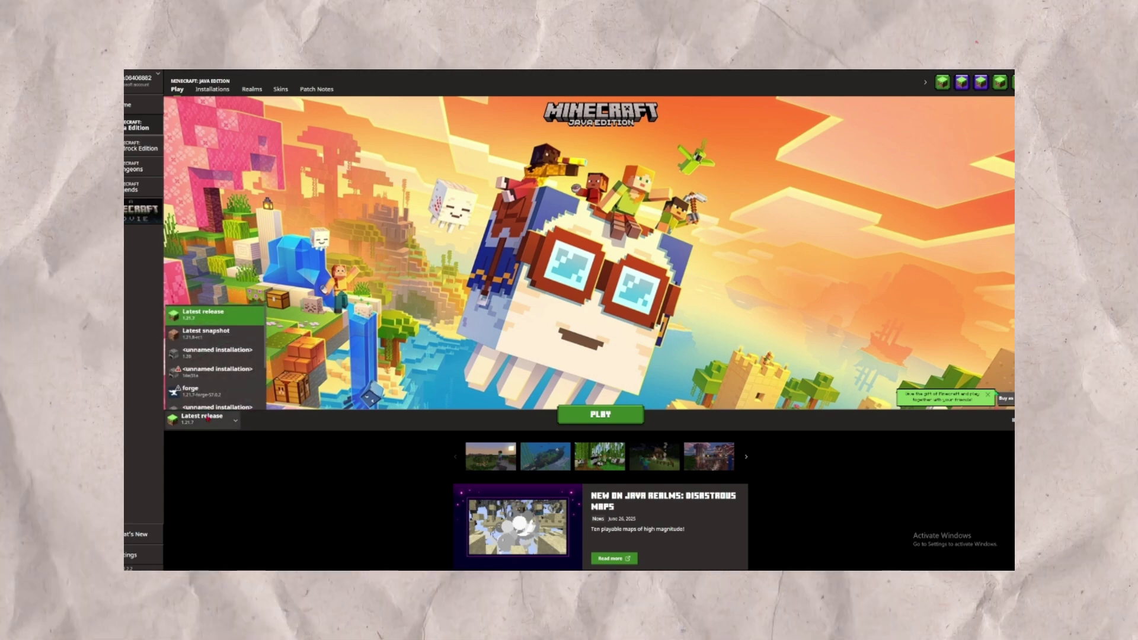
scroll(208, 370, down, 2)
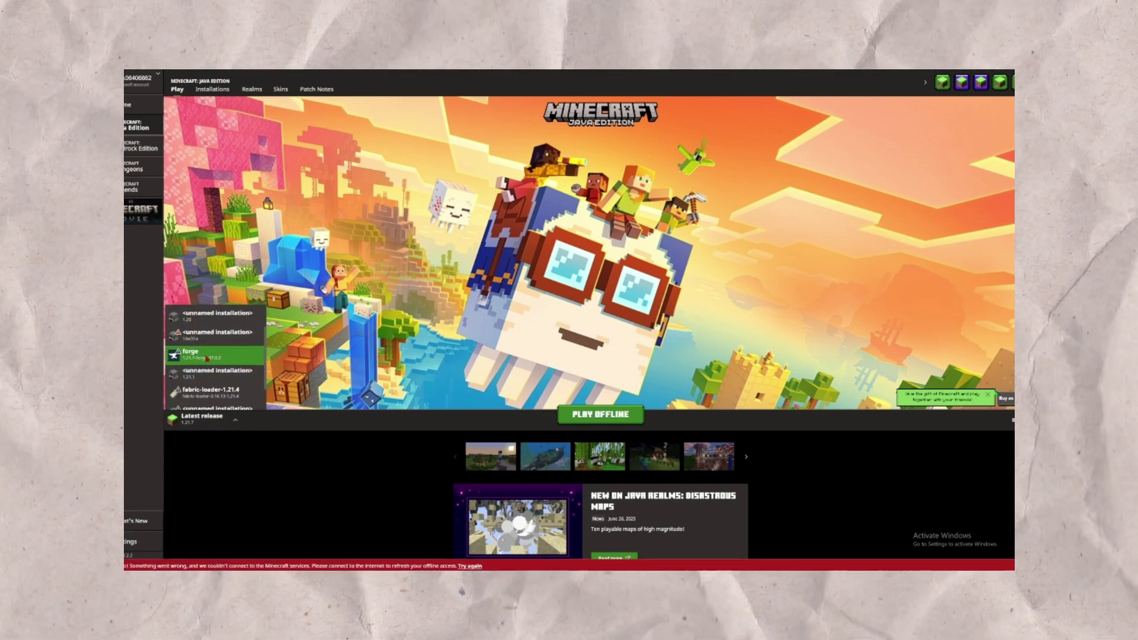
click(207, 358)
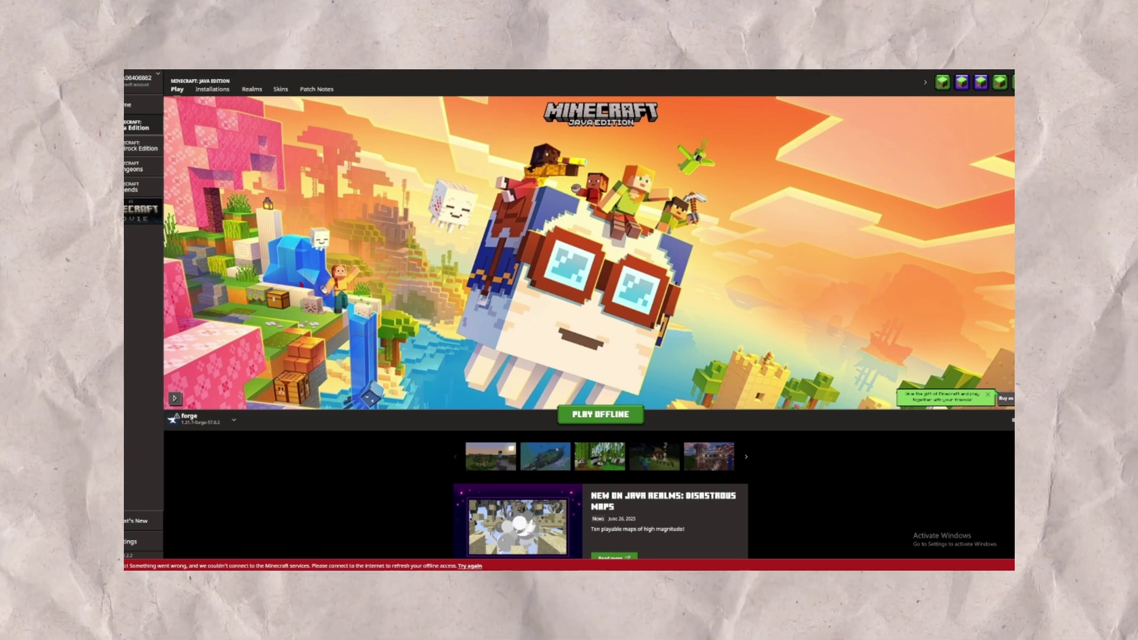
Create installation 'NAME' using release 1.21.7-forge-57.0.2 with the TNT block icon.
click(211, 90)
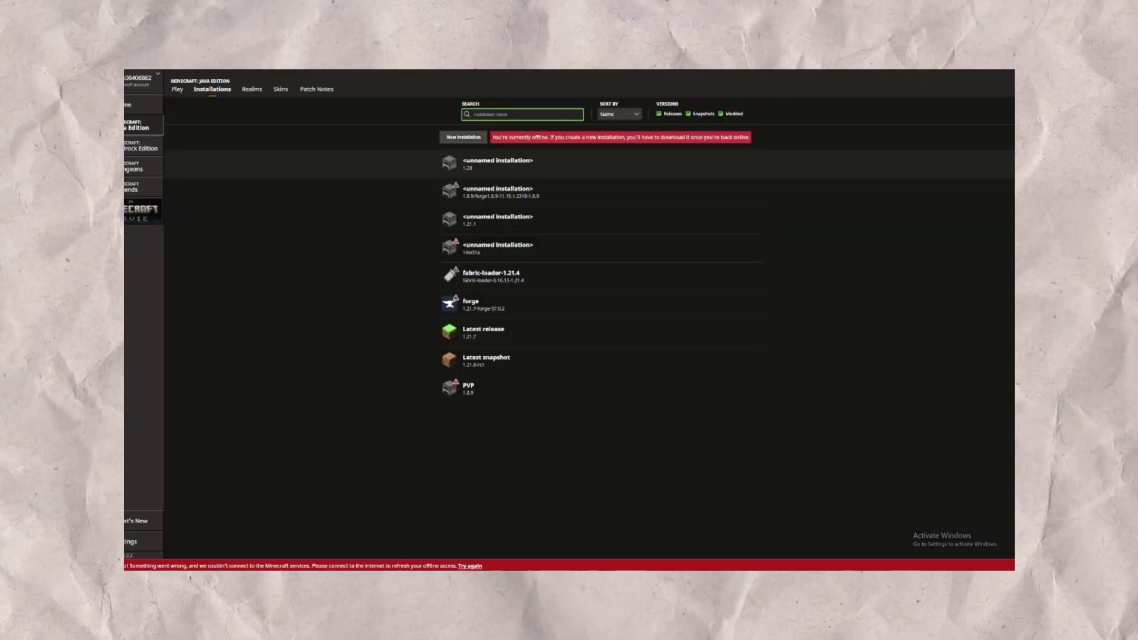
click(460, 137)
click(463, 172)
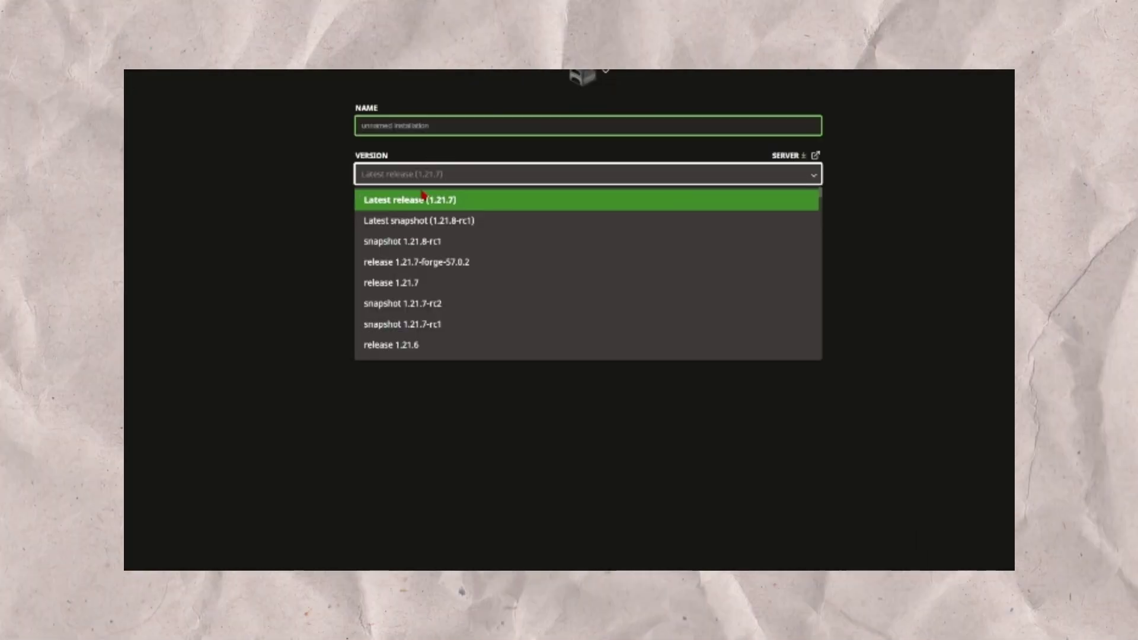
text(forge)
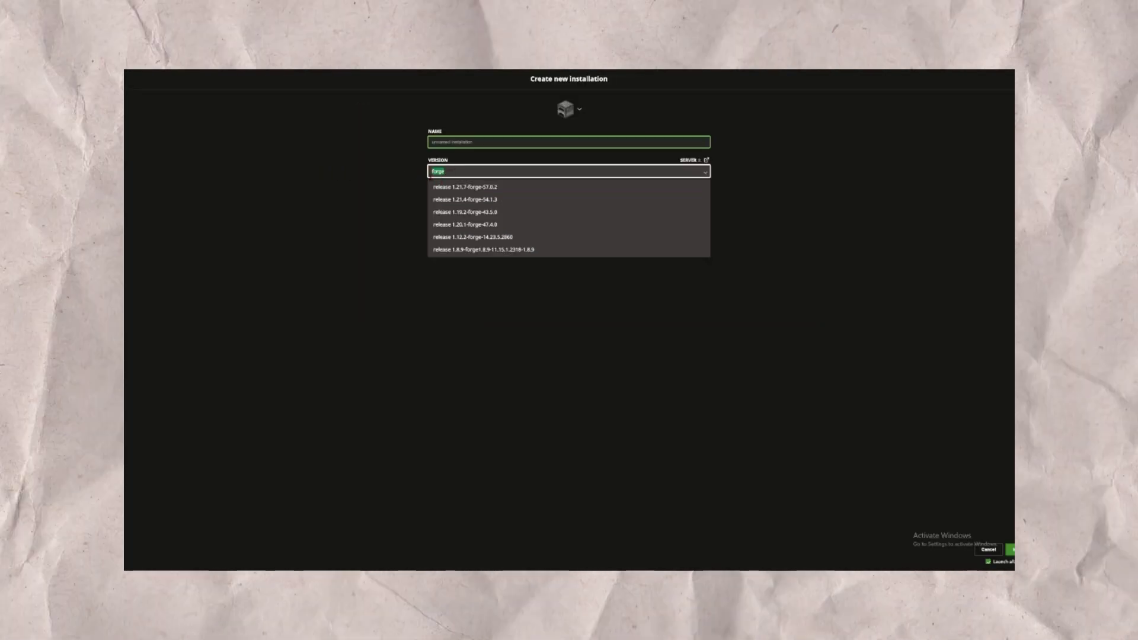
click(431, 187)
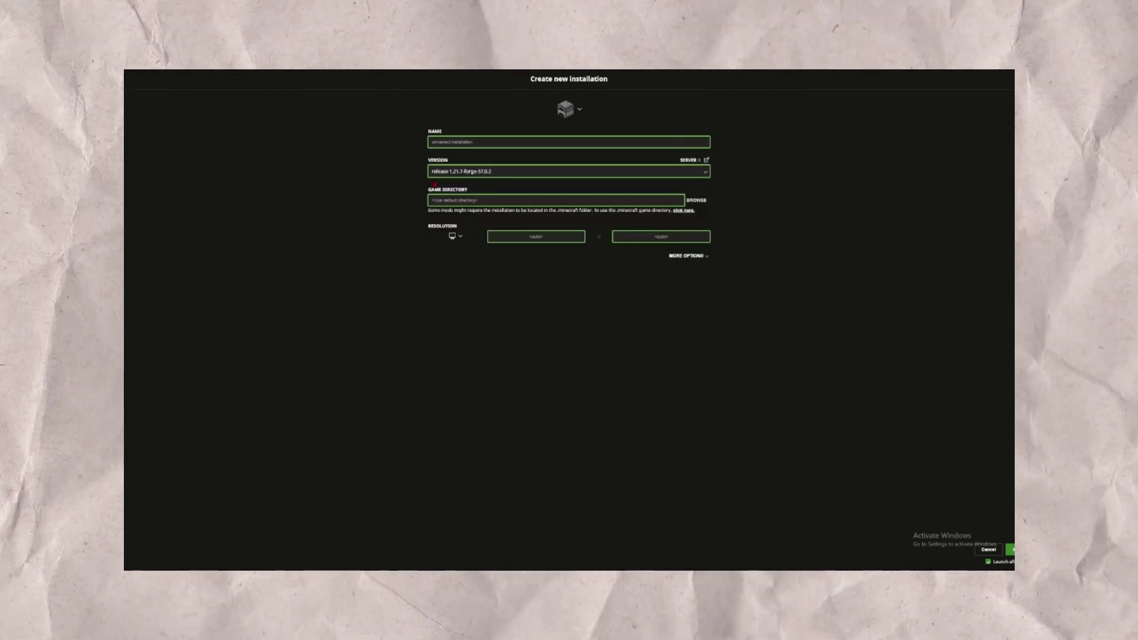
click(450, 141)
text(NAME)
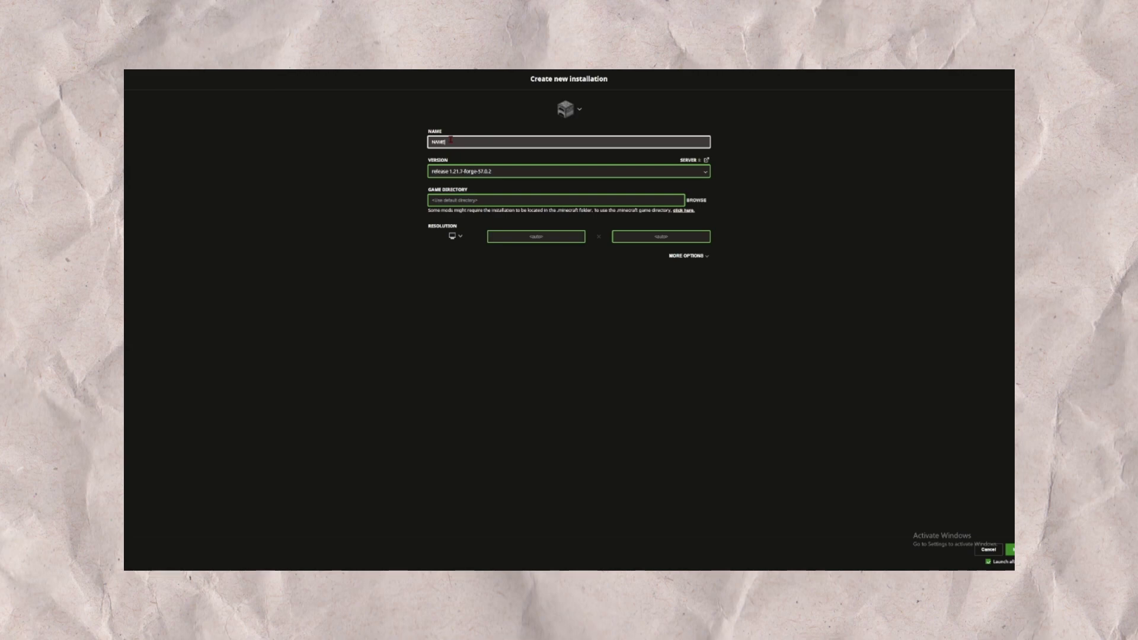
click(576, 116)
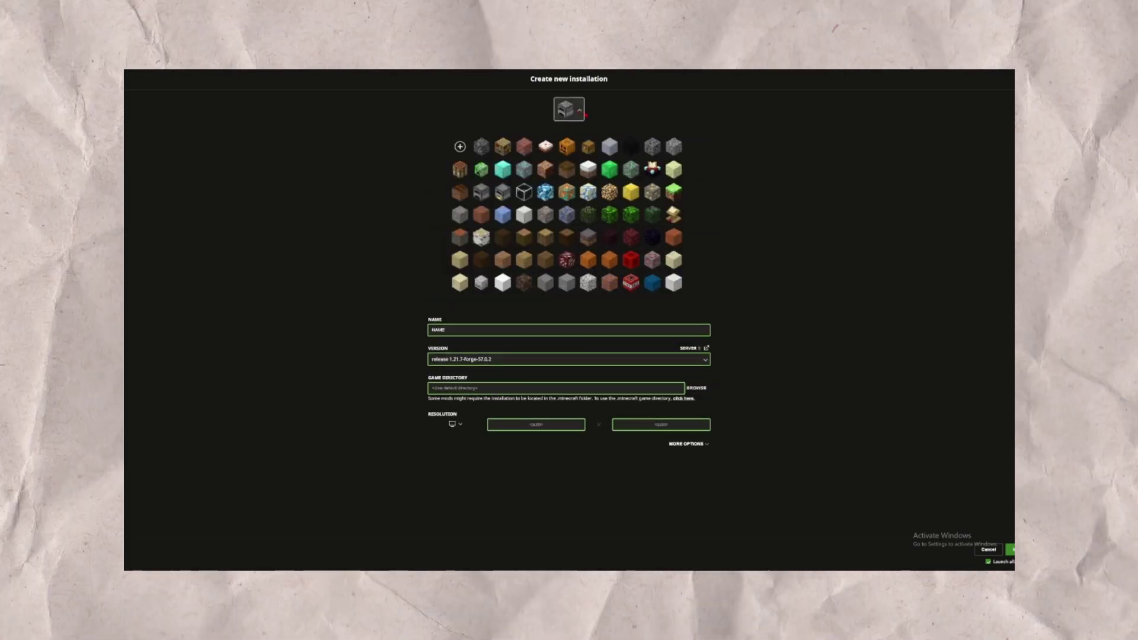
click(632, 283)
text(steam)
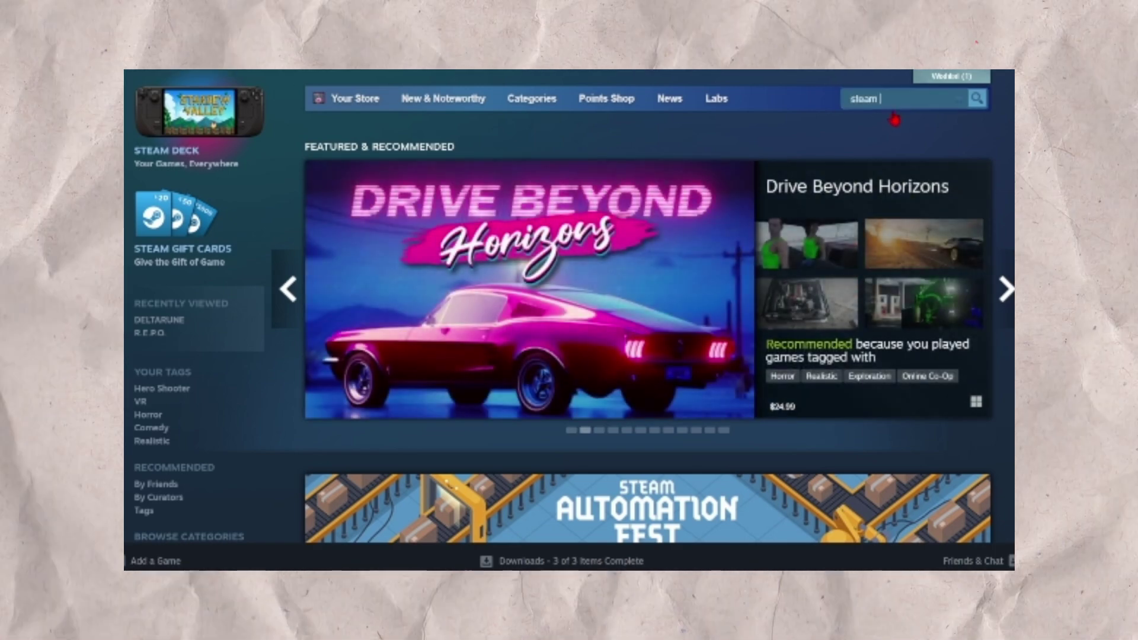
Search the Steam store for 'steam vr' and open the SteamVR page, already in the library.
text(vr)
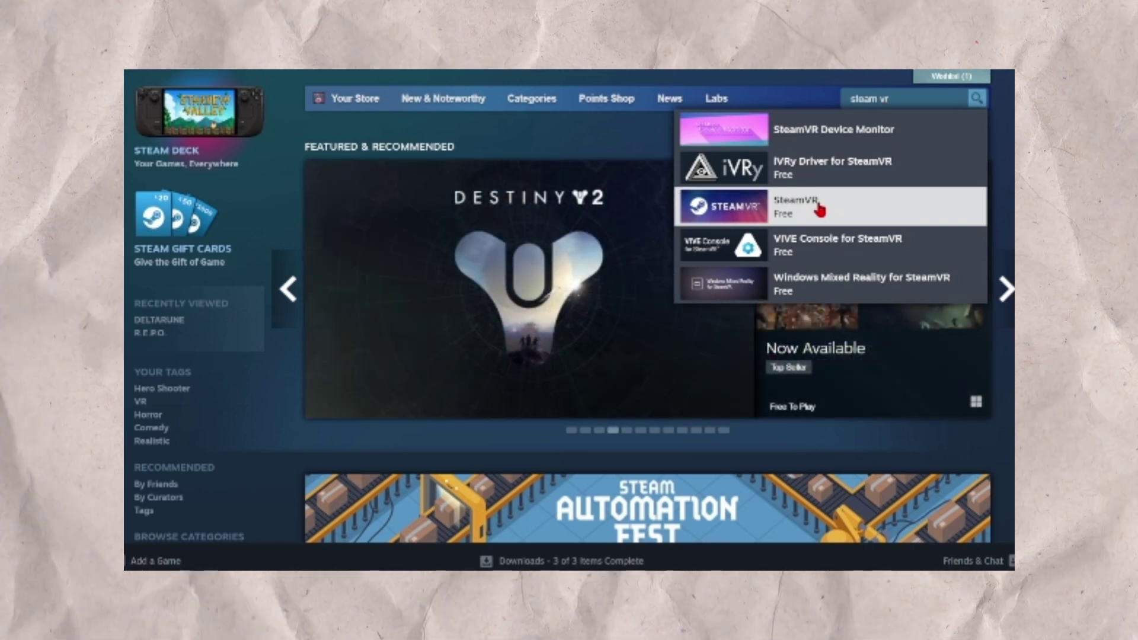
click(819, 209)
scroll(817, 207, down, 4)
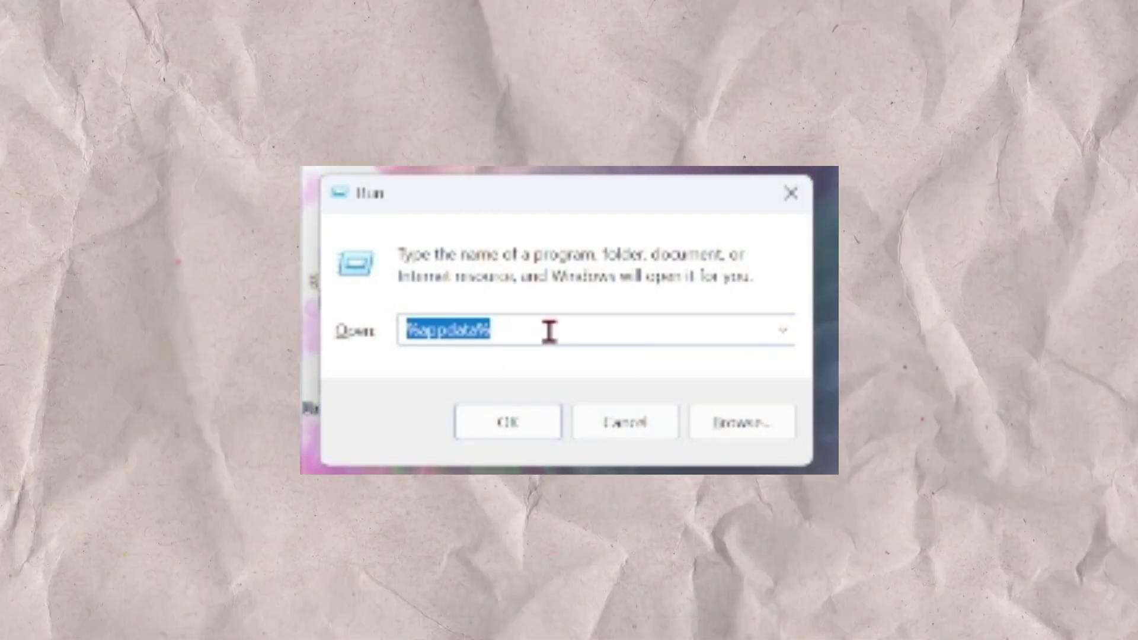
Enter %appdata% in the Run dialog's Open field.
text(%)
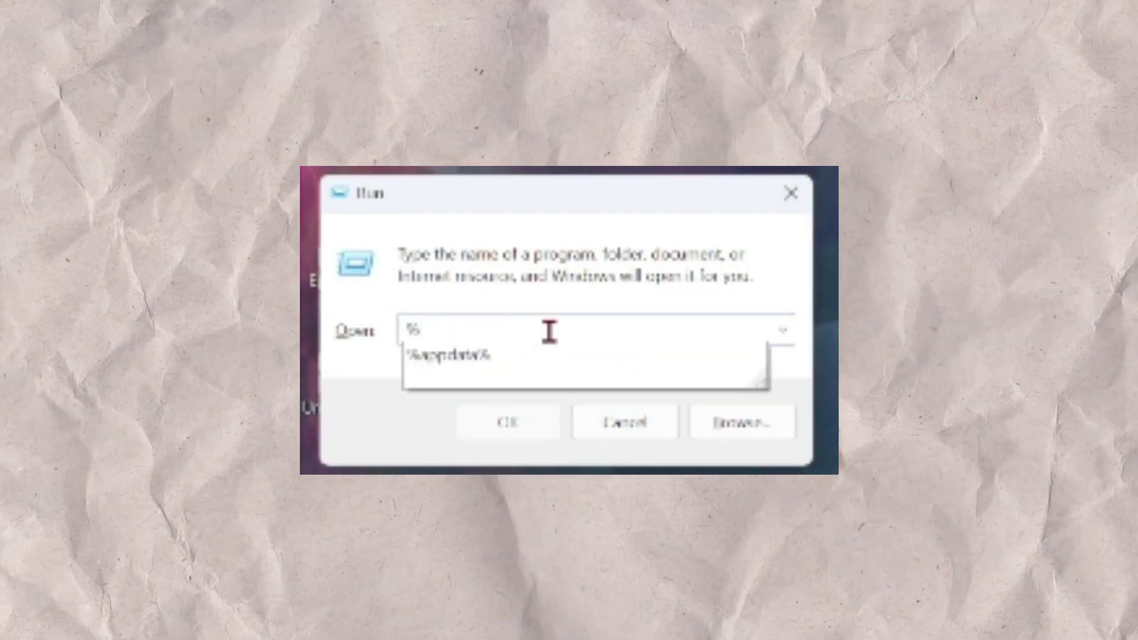
text(ap)
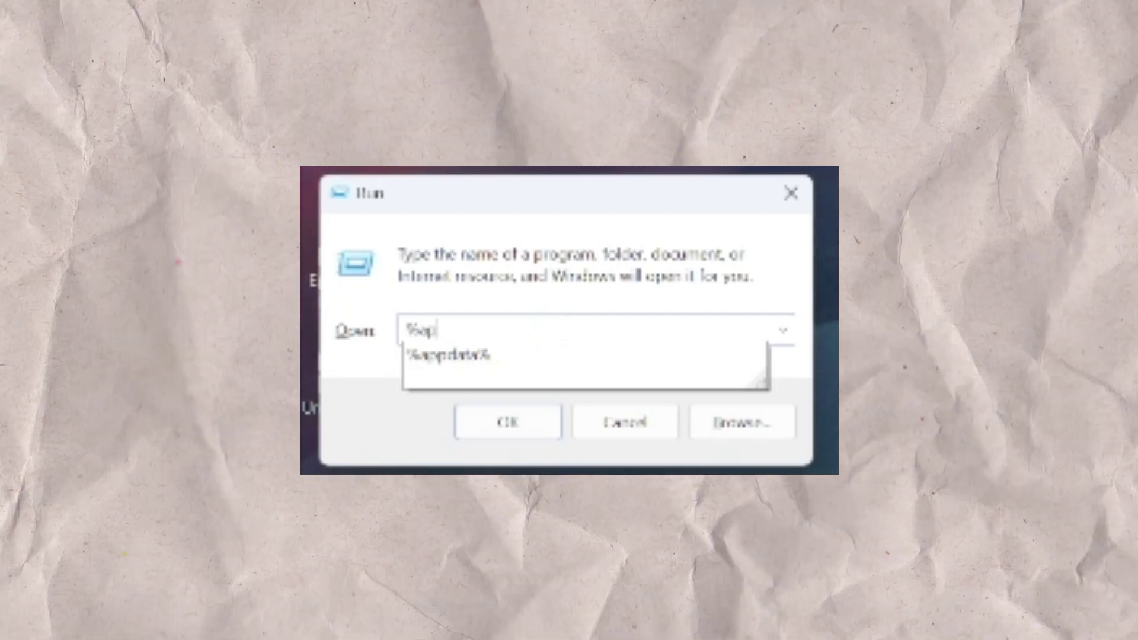
text(pdata)
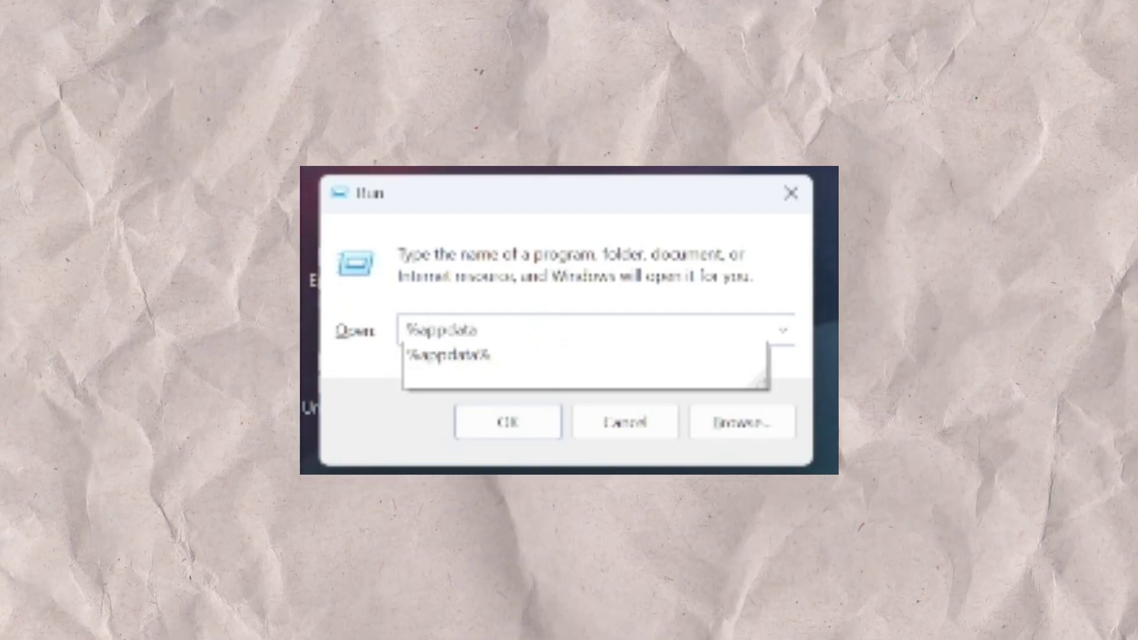
text(%)
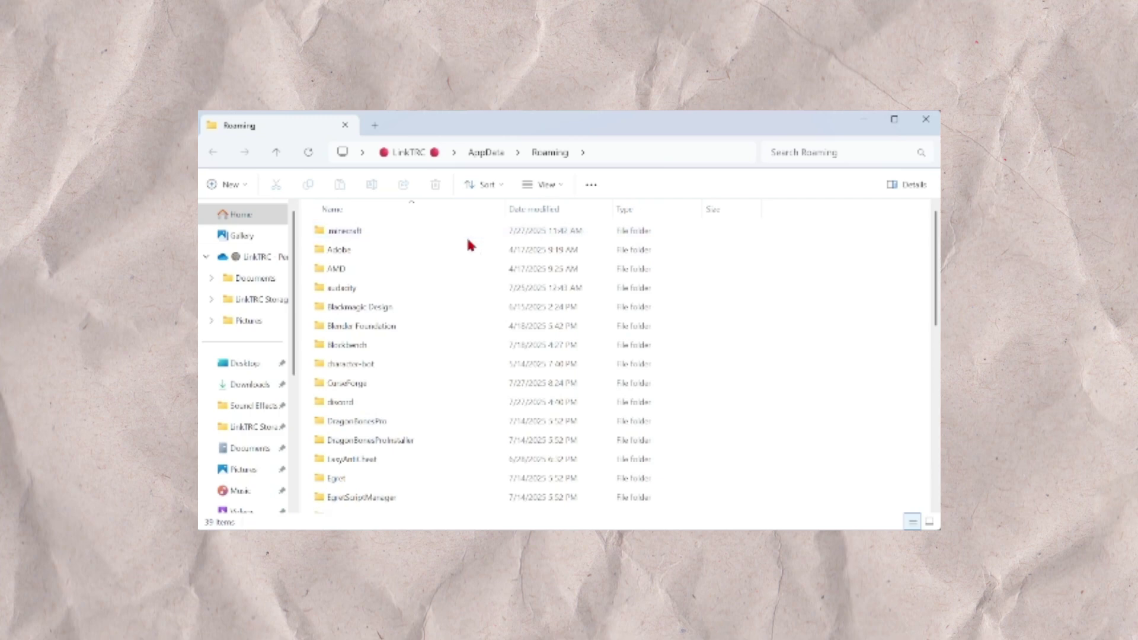
Create a folder named 'mods' inside the .minecraft folder.
double_click(324, 235)
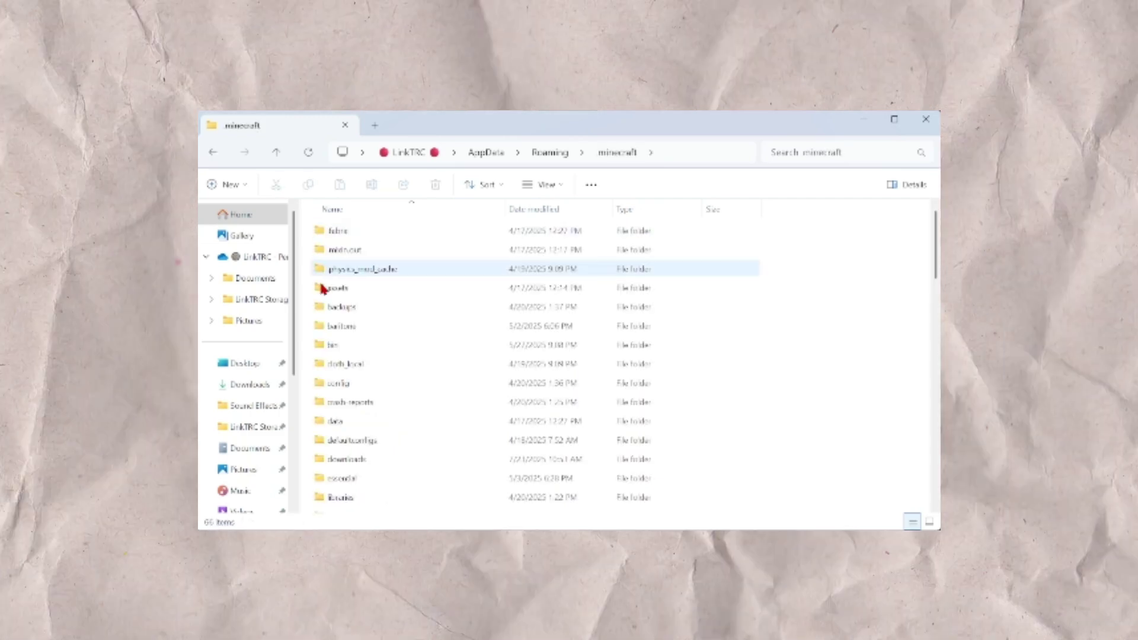
key(ctrl+shift+n)
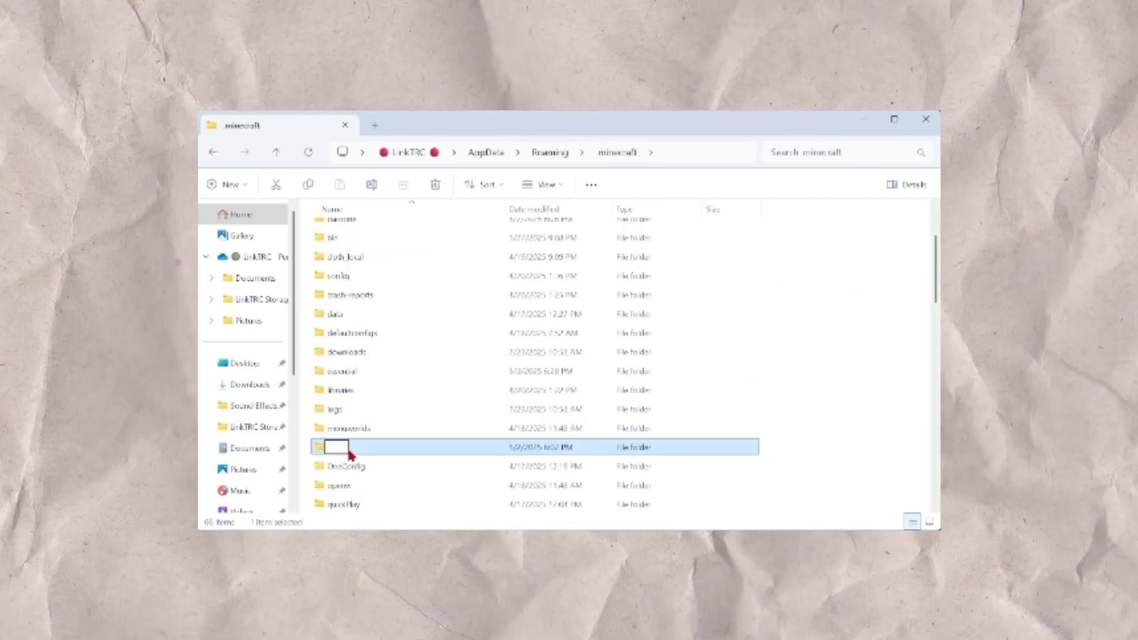
text(mods)
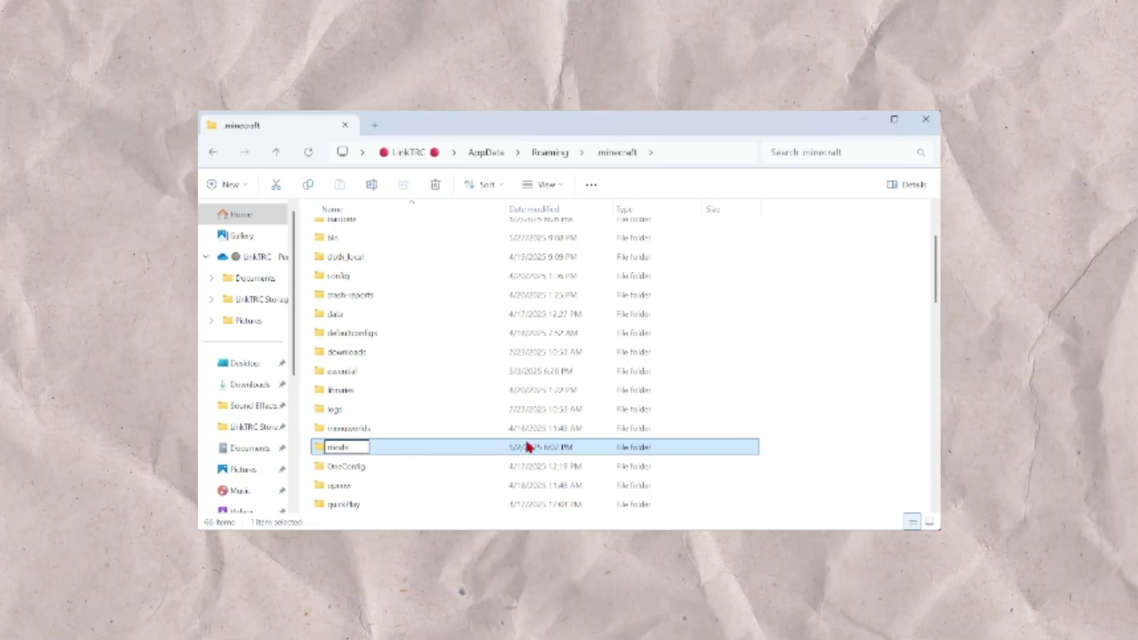
click(872, 386)
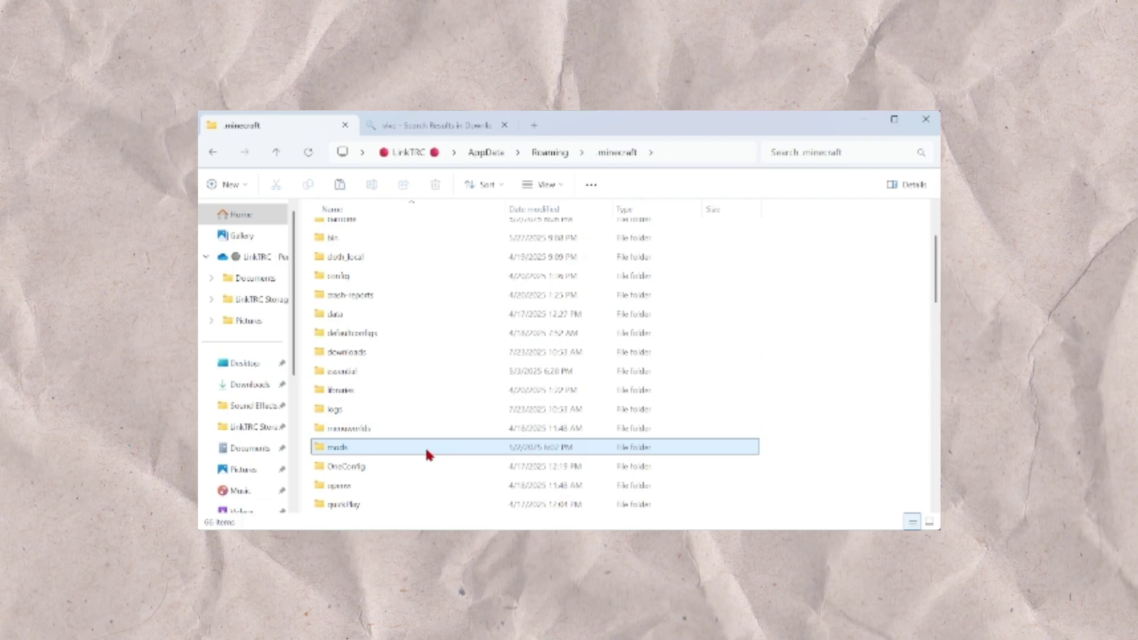
Open the new, empty mods folder in .minecraft.
double_click(426, 448)
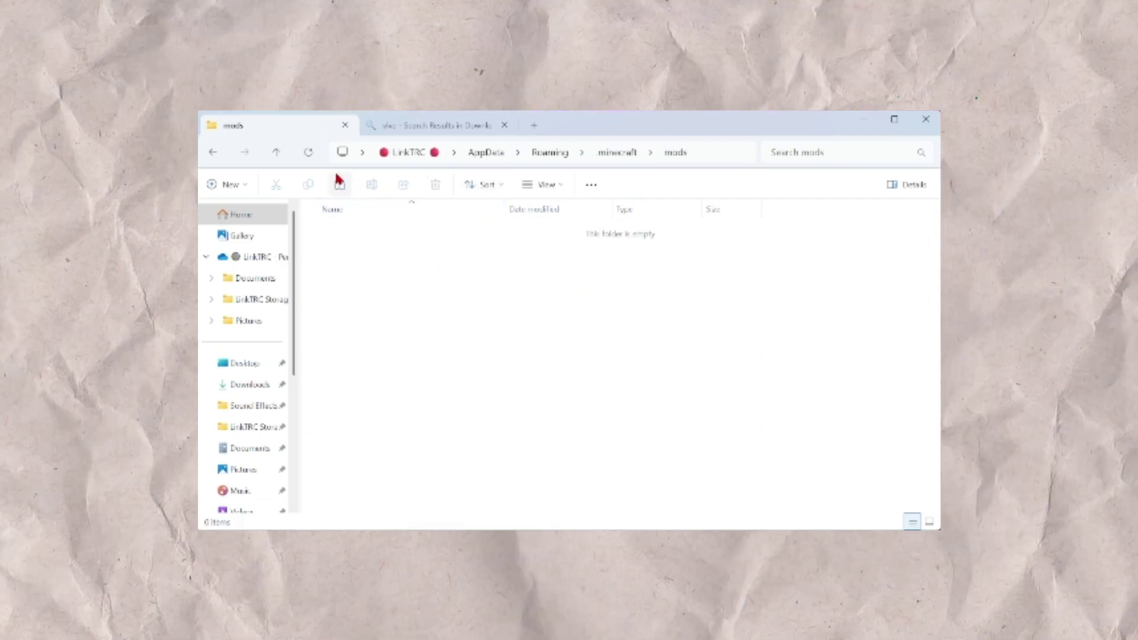